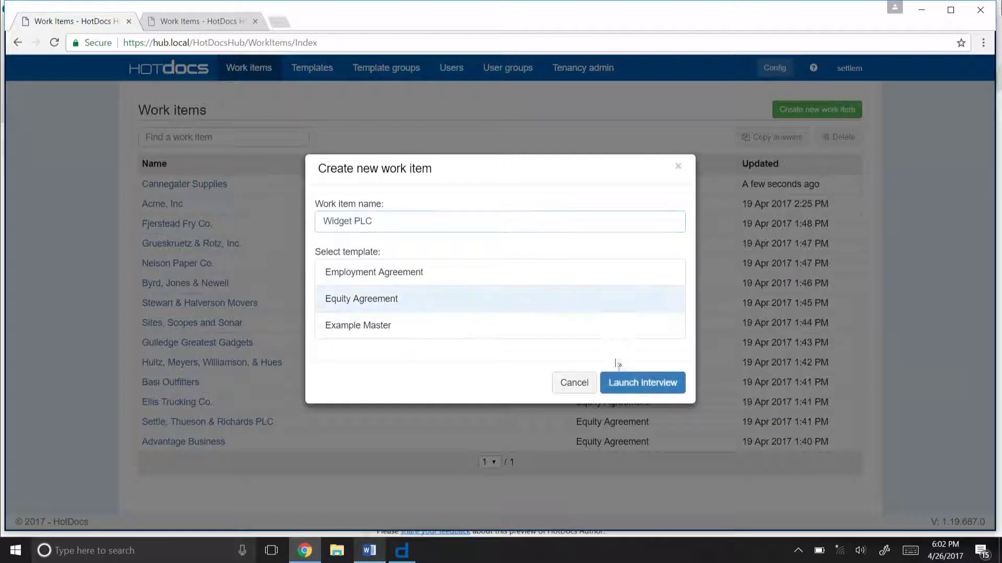
Step: Launch the Equity Agreement interview for the Widget PLC work item and set the agreement date to 4/27/2017
click(625, 383)
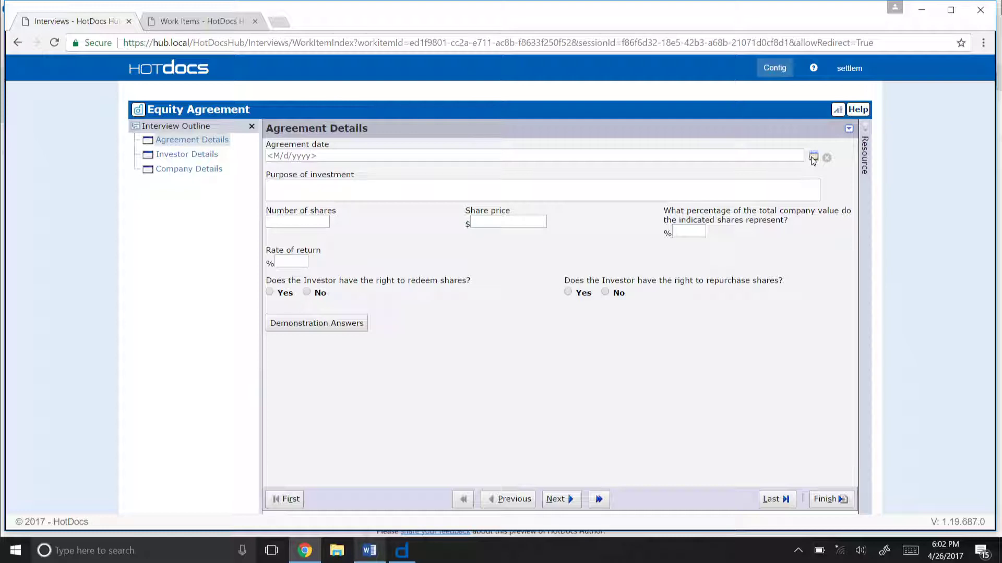
click(813, 157)
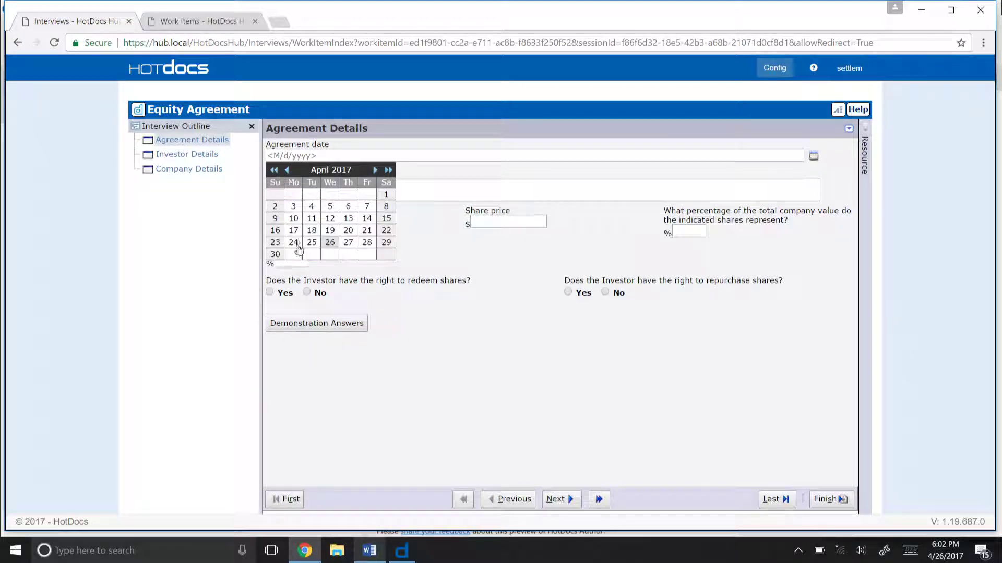
click(342, 245)
Step: Enter "expand business" as the purpose of investment
click(302, 194)
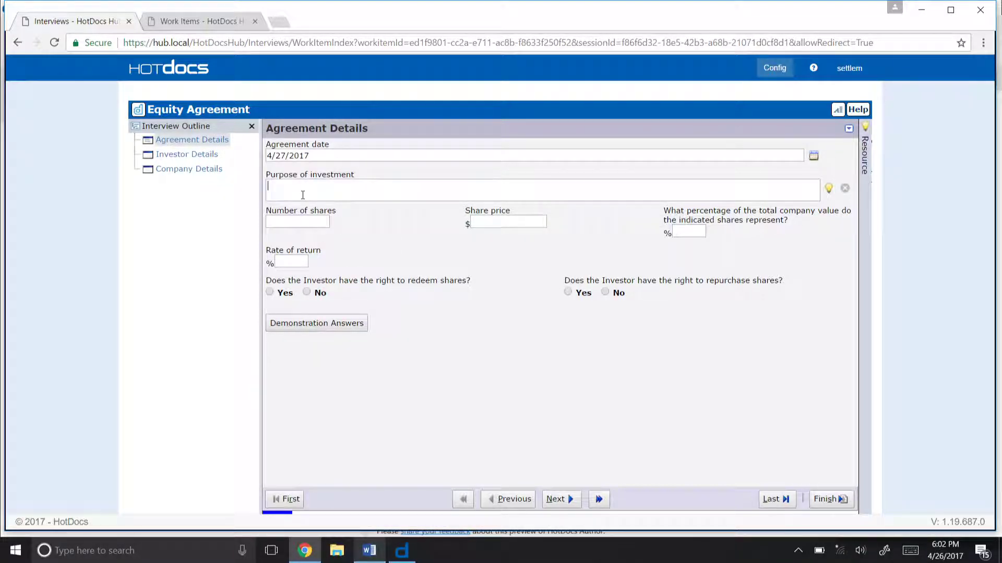
text(https://hub.local/HotDocsHub/WorkItems/Index)
drag(464, 190, 200, 187)
text(epand)
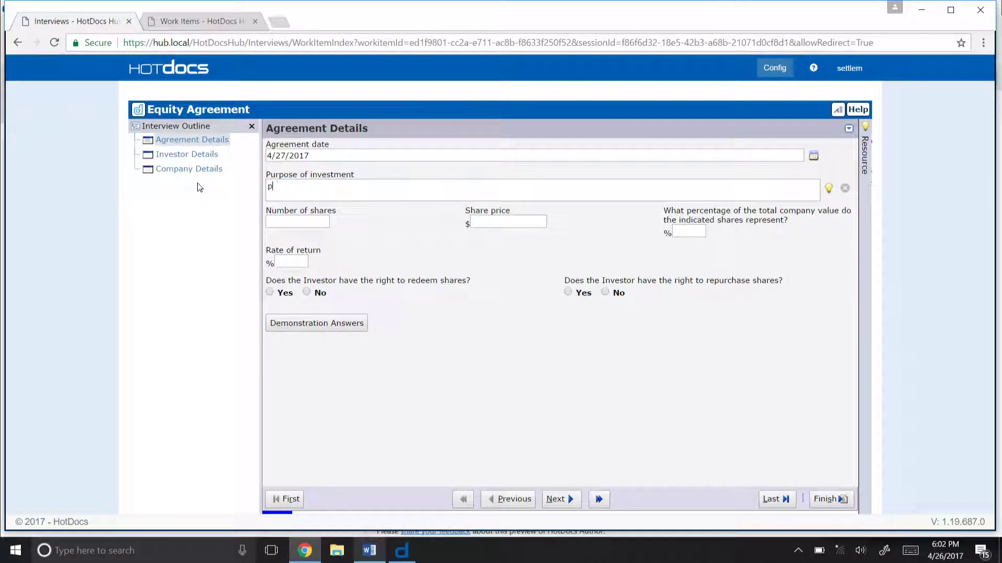
key(BackSpace)
key(BackSpace)
key(BackSpace)
key(BackSpace)
key(BackSpace)
text(xpand bus)
Step: Set the number of shares to 1500 in the agreement details
click(289, 223)
text(1500)
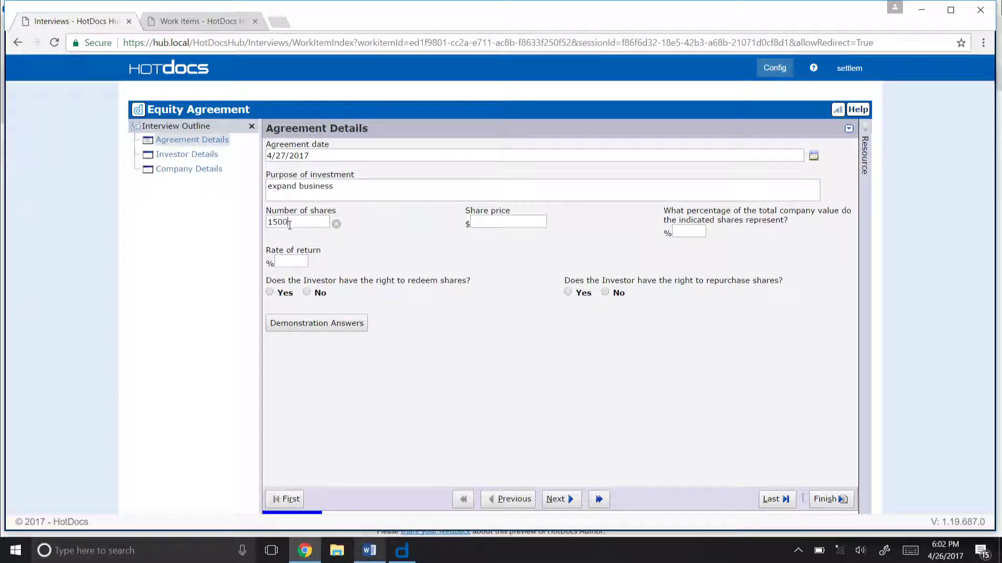
key(Tab)
Step: Fill the remaining questions with the demonstration answers and set the investor's right to repurchase shares to Yes
click(338, 325)
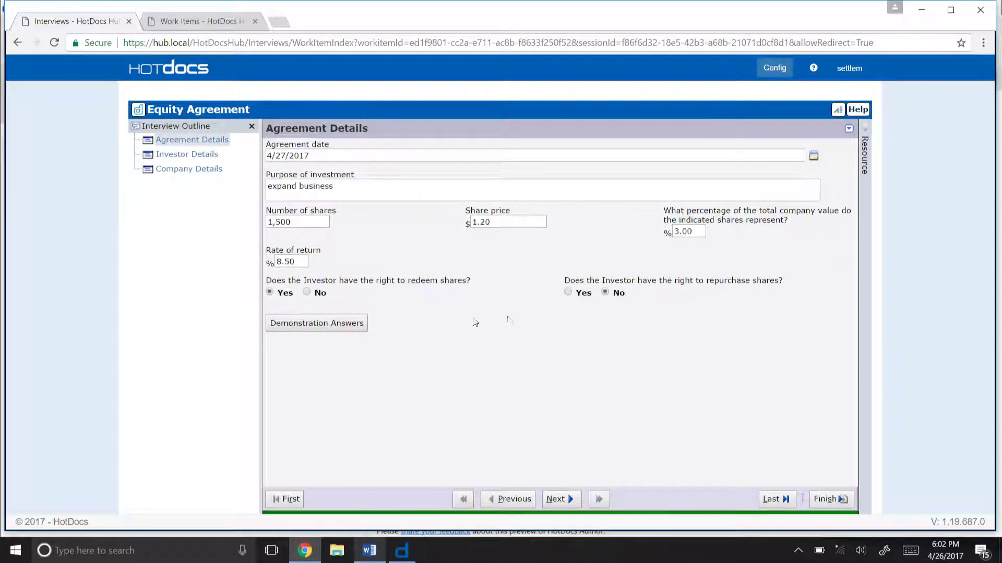
click(568, 293)
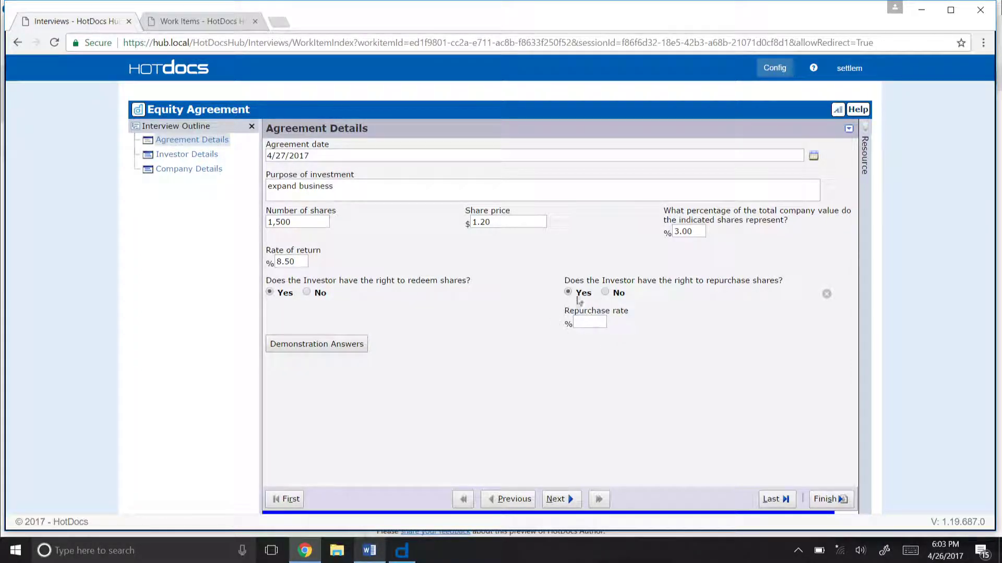
click(592, 320)
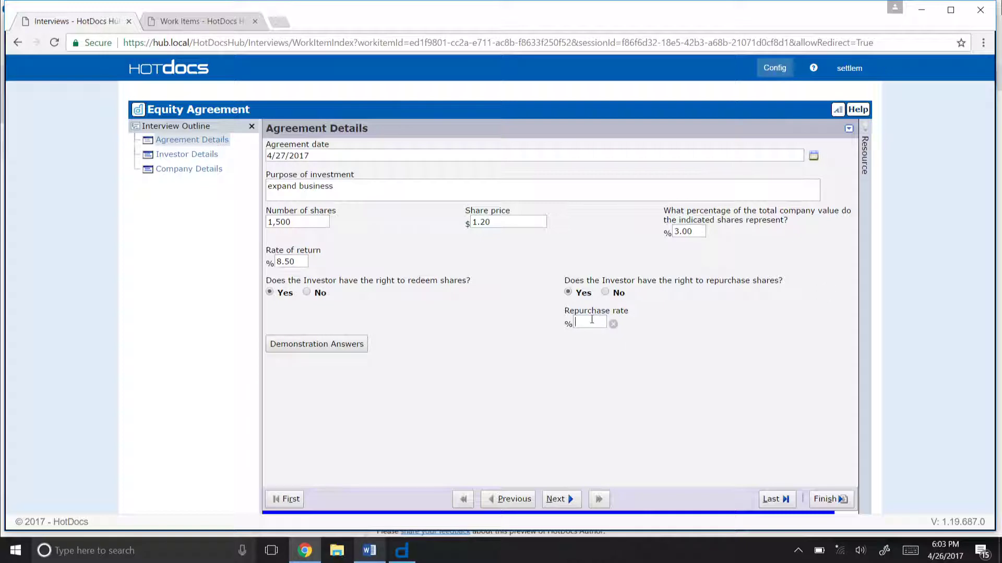
Step: Go through the Investor Details and Company Details pages and finish the interview
click(177, 156)
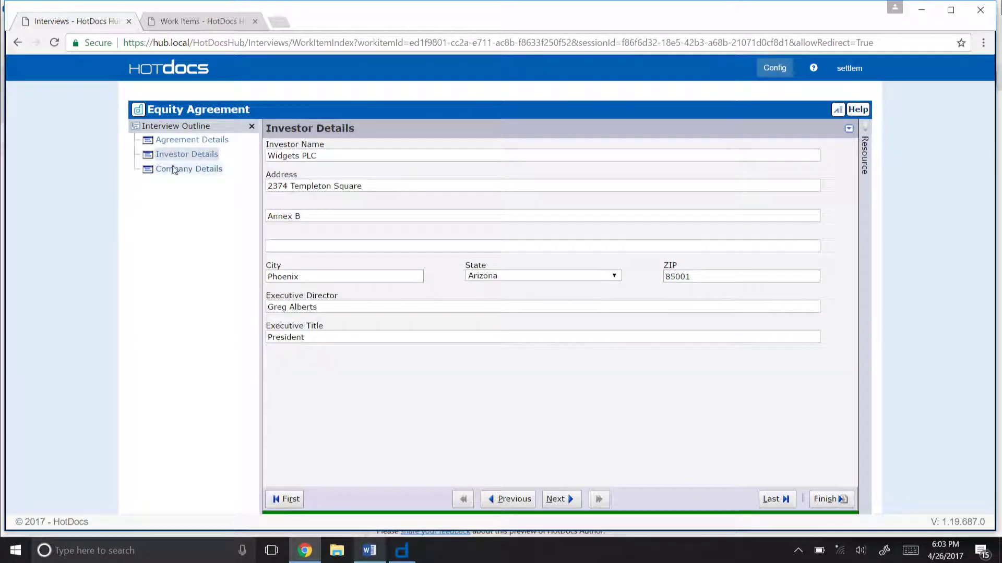
click(177, 169)
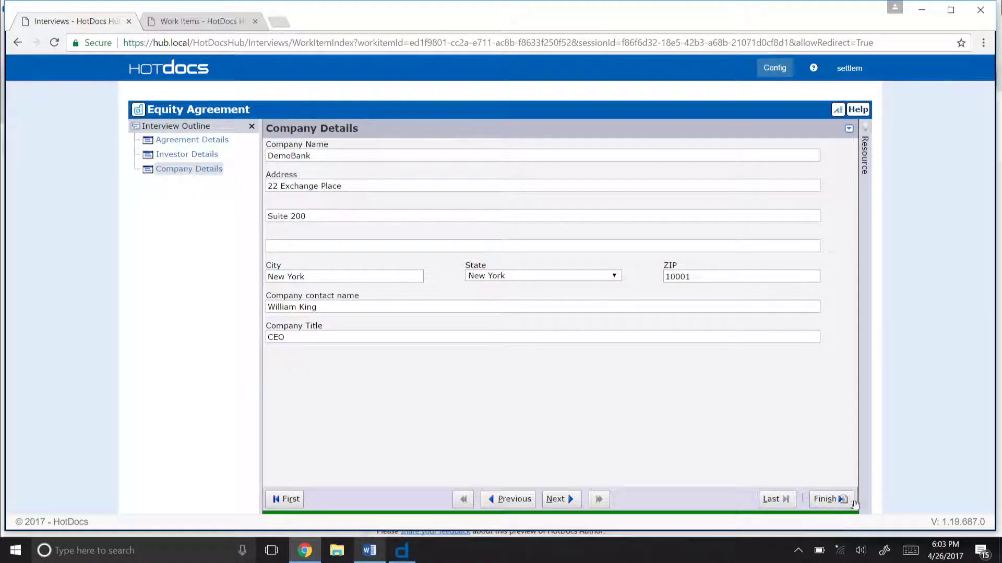
click(829, 499)
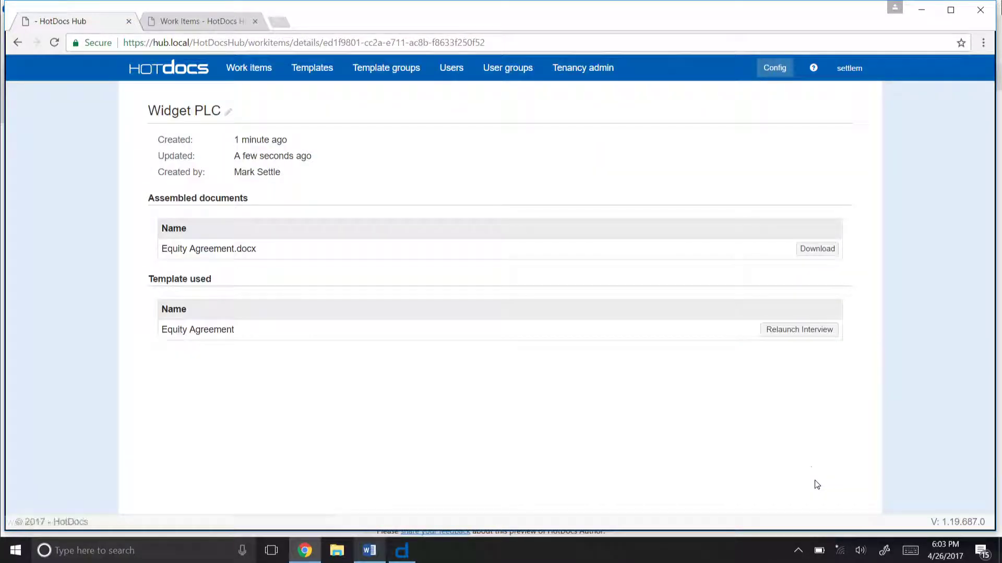
Step: Download the assembled Equity Agreement.docx, open it in Word and check the investor name, share count, share price and total investment
click(812, 251)
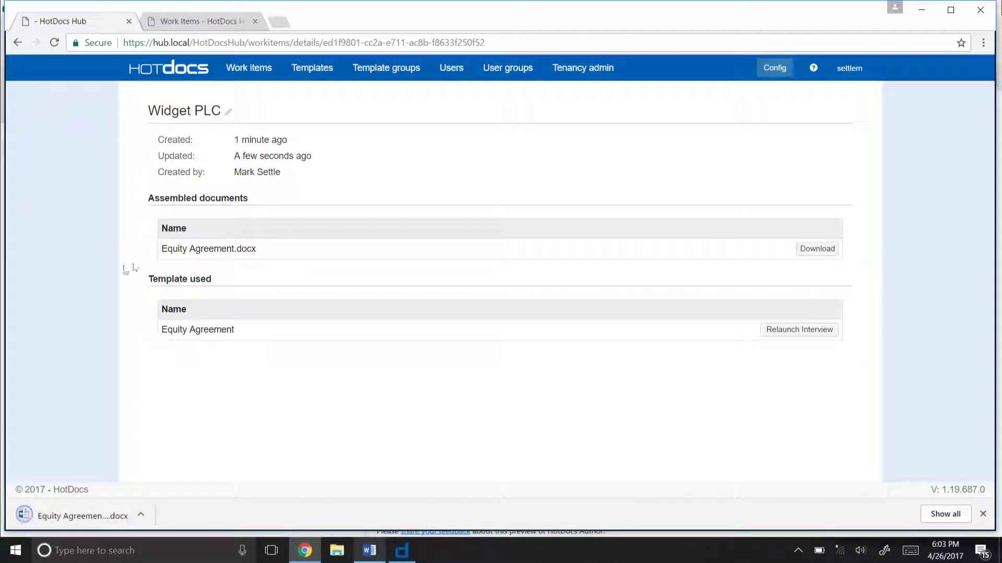
click(107, 517)
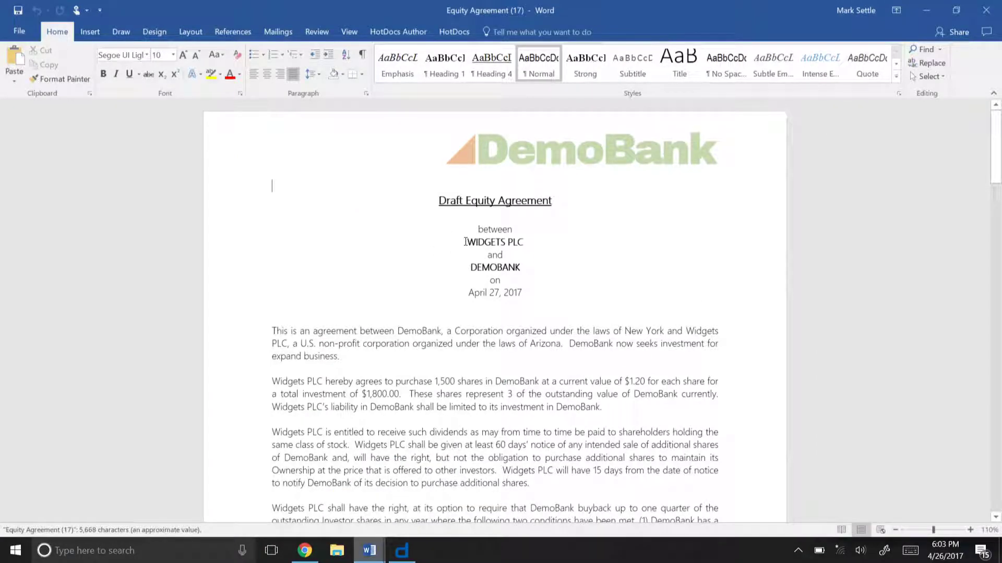
drag(465, 242, 520, 248)
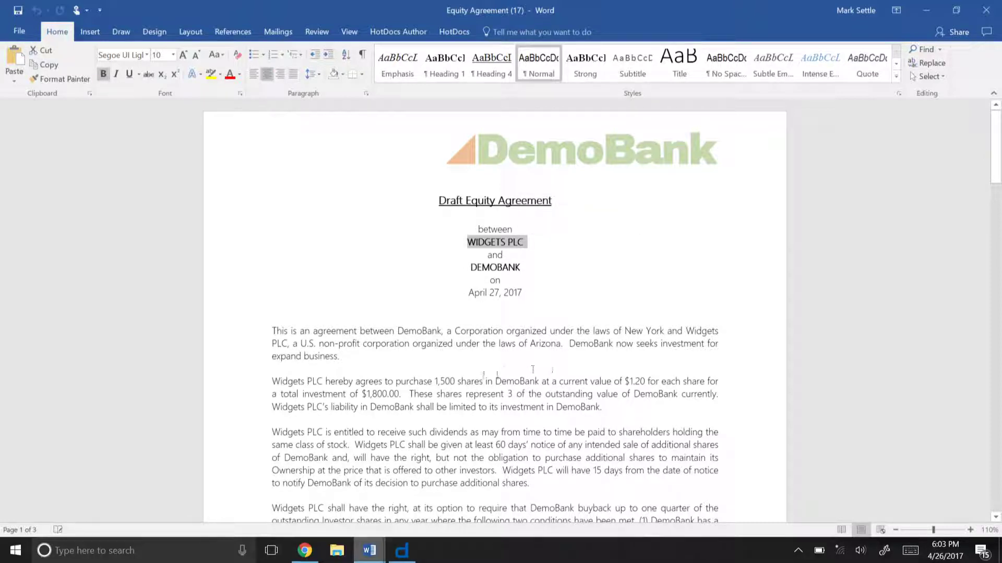
drag(435, 382, 456, 382)
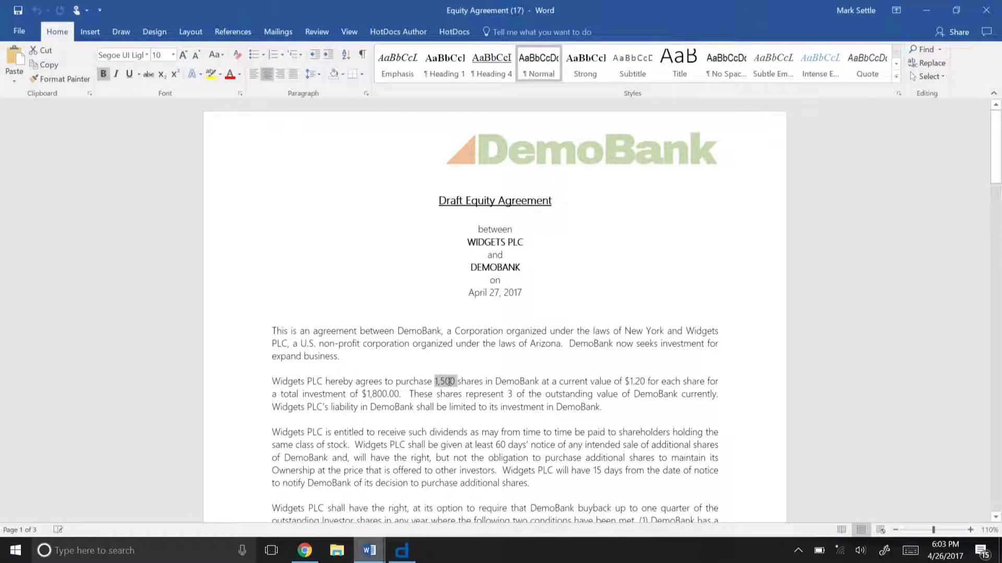
drag(625, 381, 647, 381)
drag(366, 393, 398, 394)
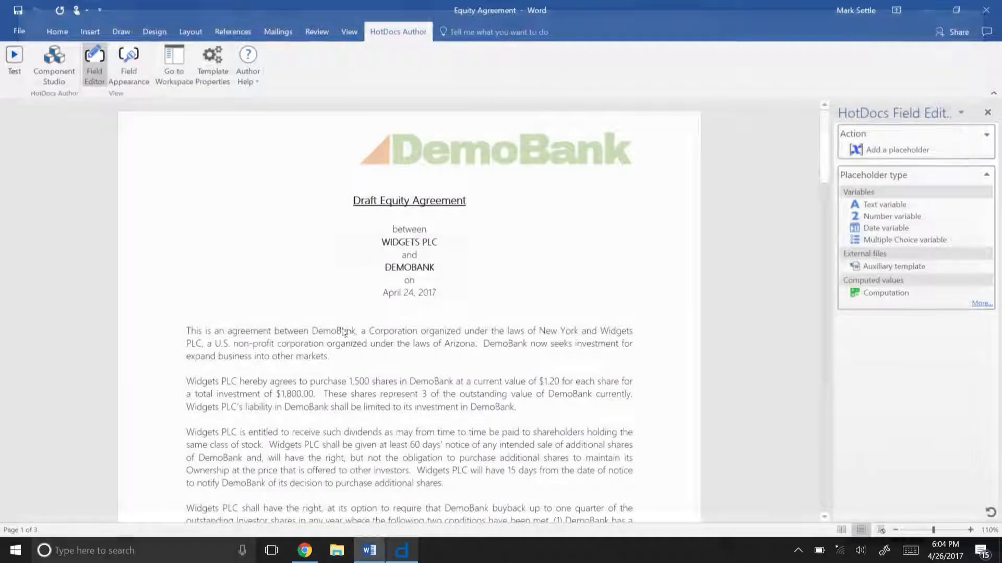
Step: In the Equity Agreement template, replace all occurrences of WIDGETS PLC with a text variable placeholder named Investor Name
drag(437, 243, 379, 242)
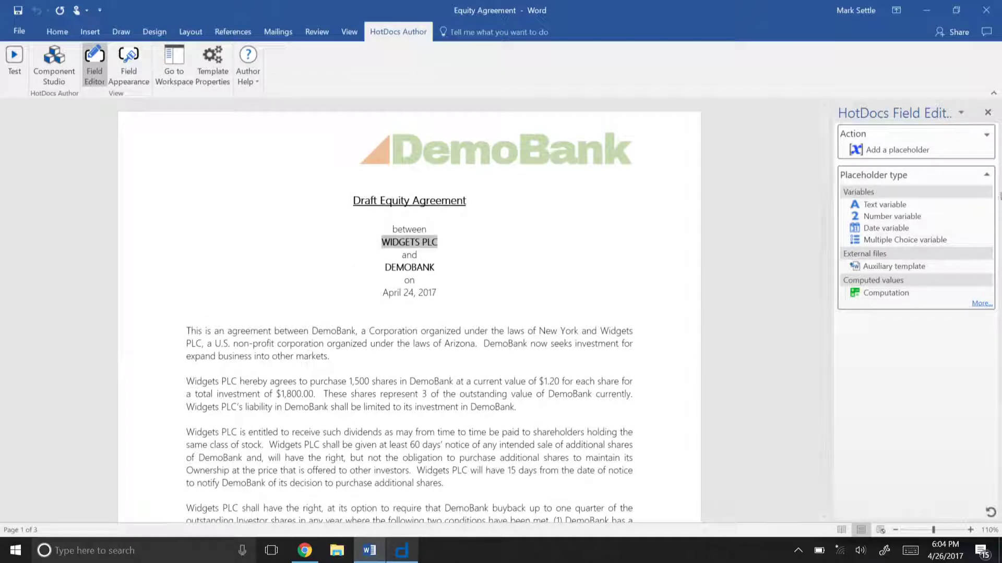
click(877, 210)
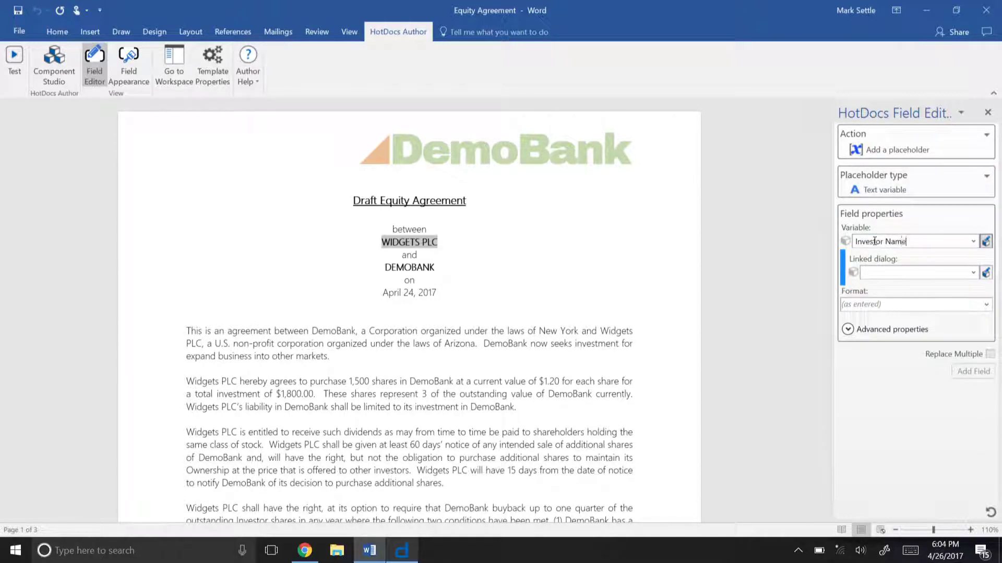
click(990, 387)
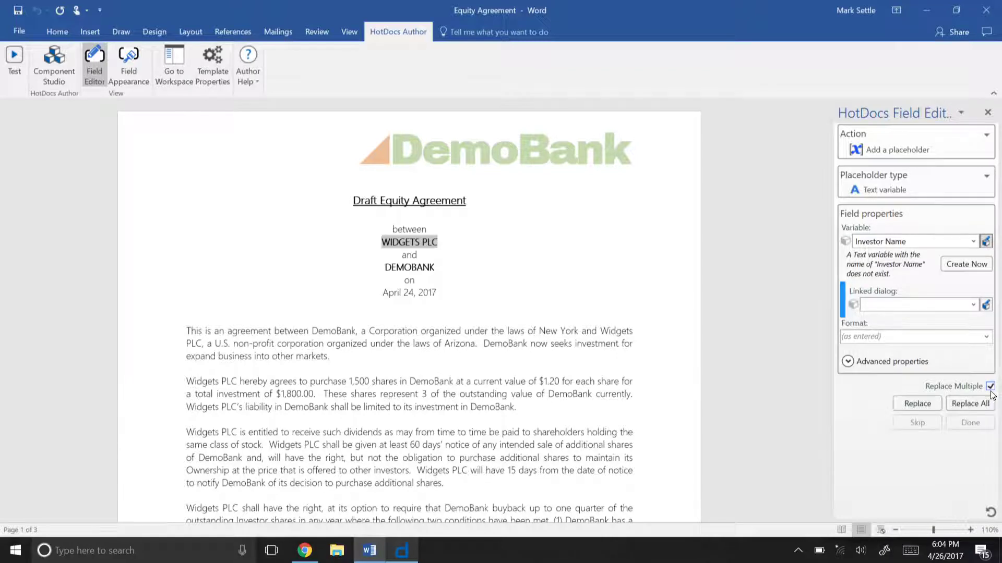
click(982, 406)
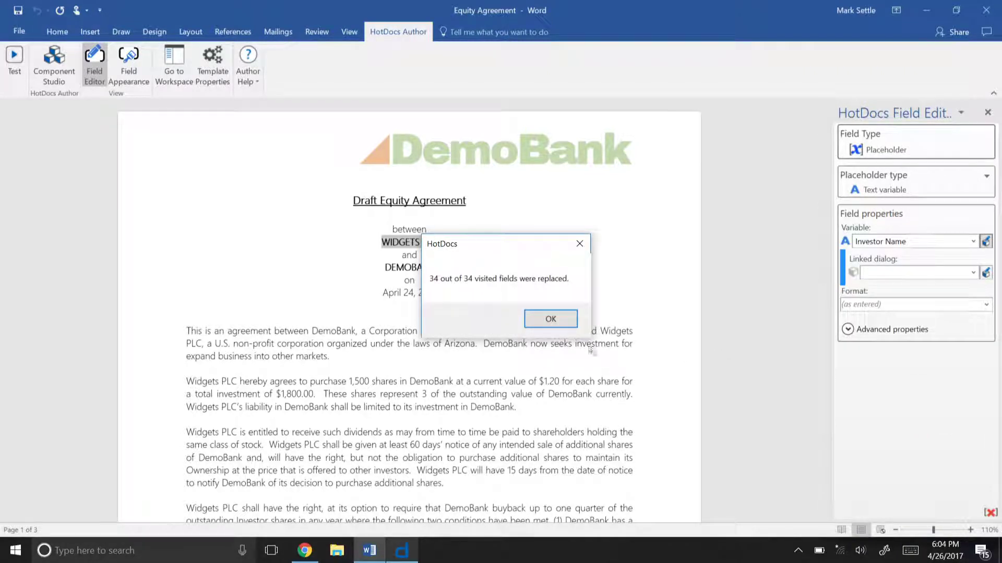
click(553, 321)
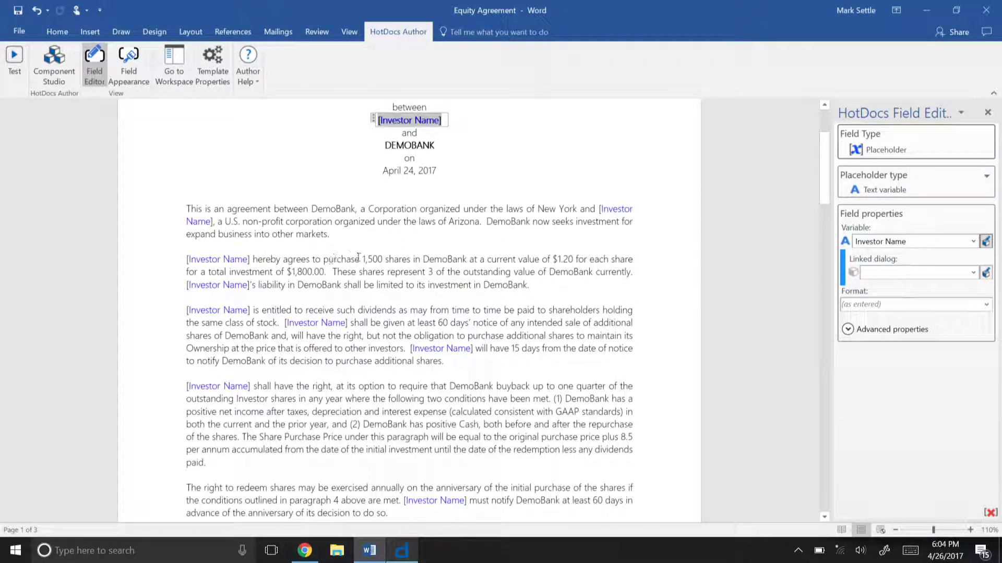
Step: Replace the share count 1,500 in the purchase paragraph with a number variable placeholder named Number of Shares
drag(363, 259, 384, 260)
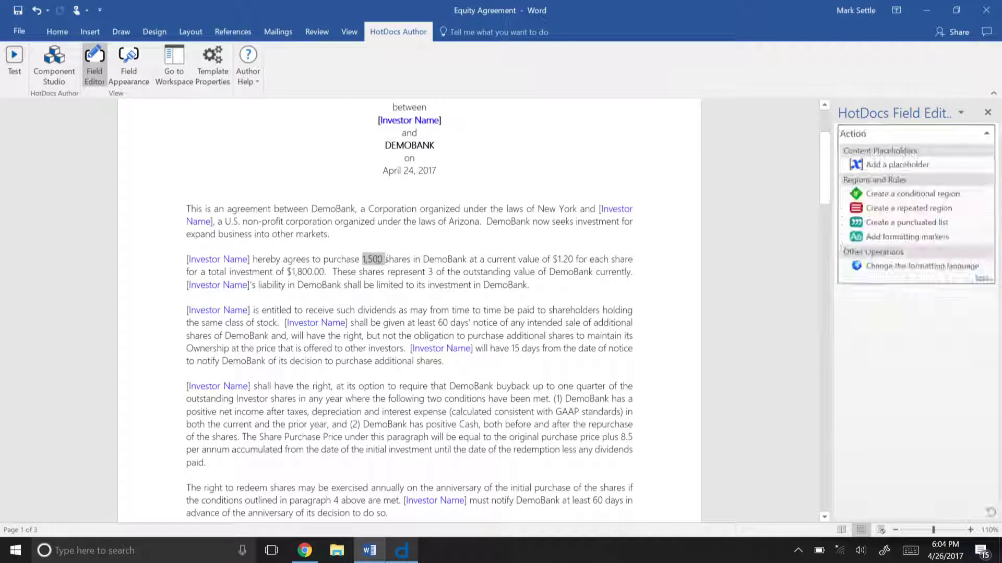
click(889, 164)
click(879, 219)
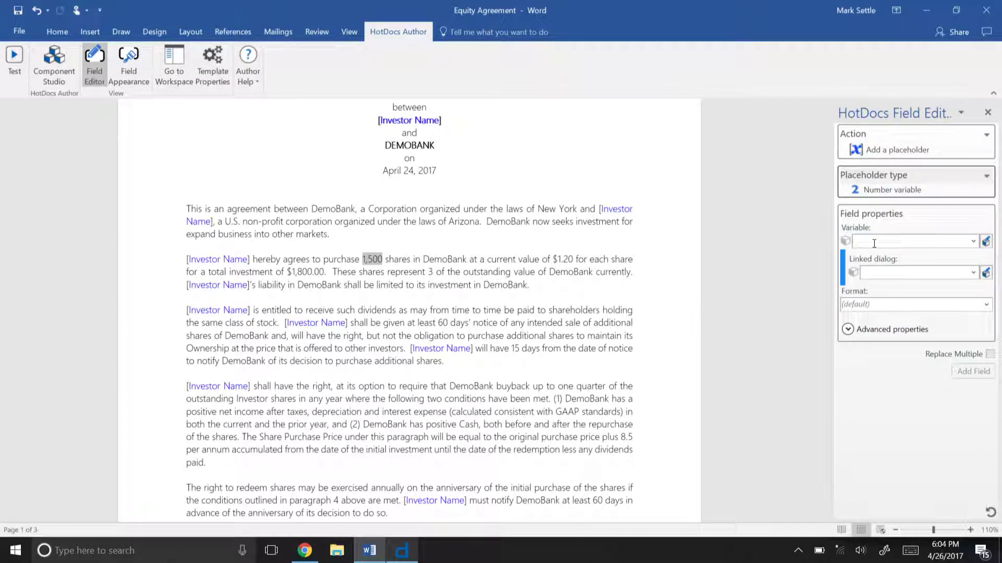
click(872, 242)
text(Number of Shares)
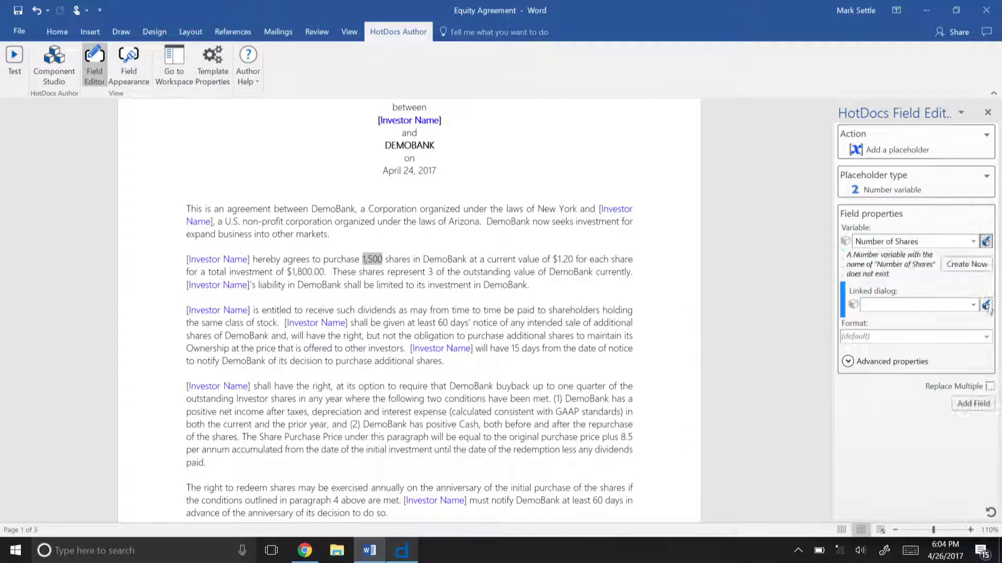
click(962, 403)
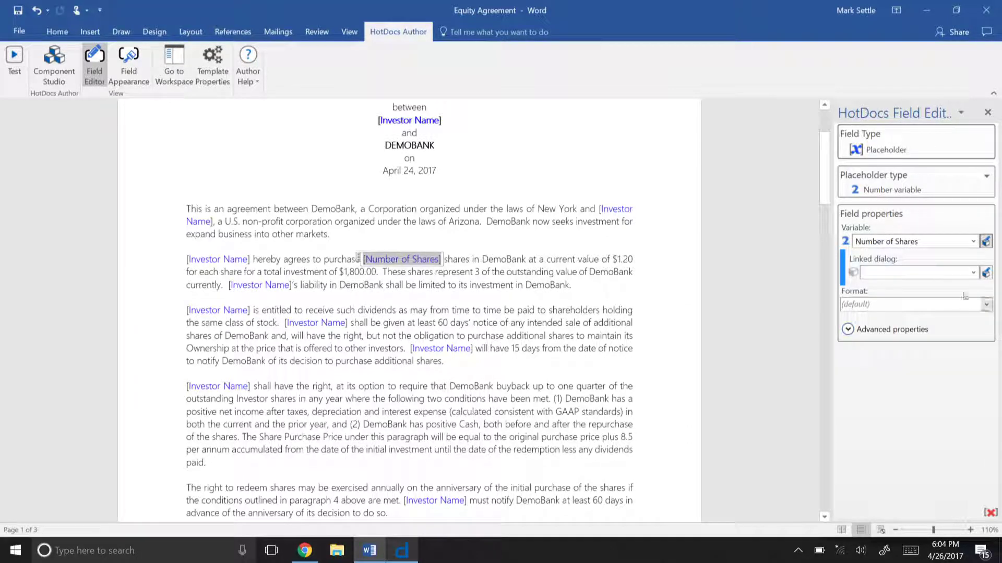
Step: Replace the share price 1.20 with a number variable placeholder named Share Value, using the 9,999.00 format
click(616, 256)
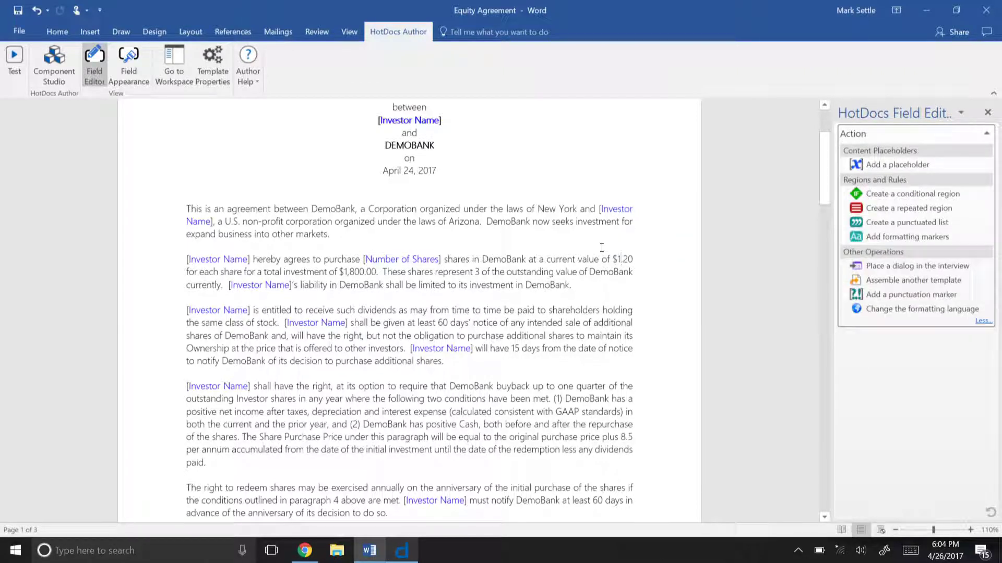
drag(617, 259, 632, 259)
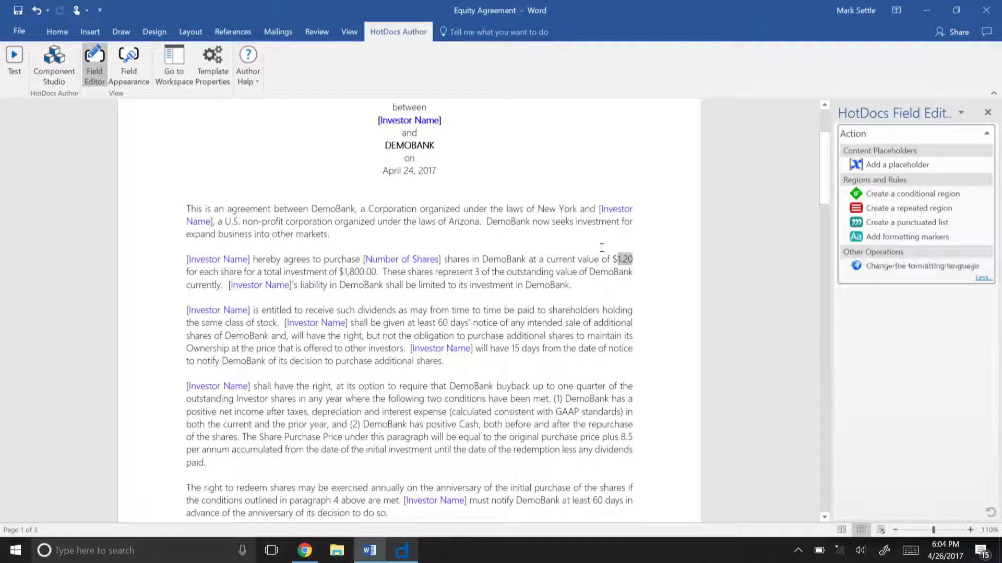
click(877, 164)
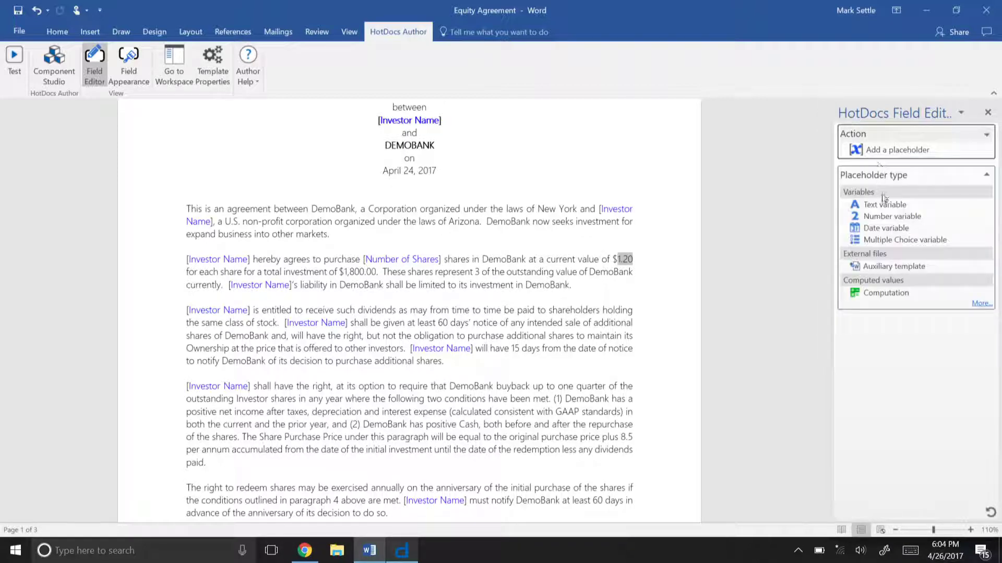
click(886, 222)
click(879, 241)
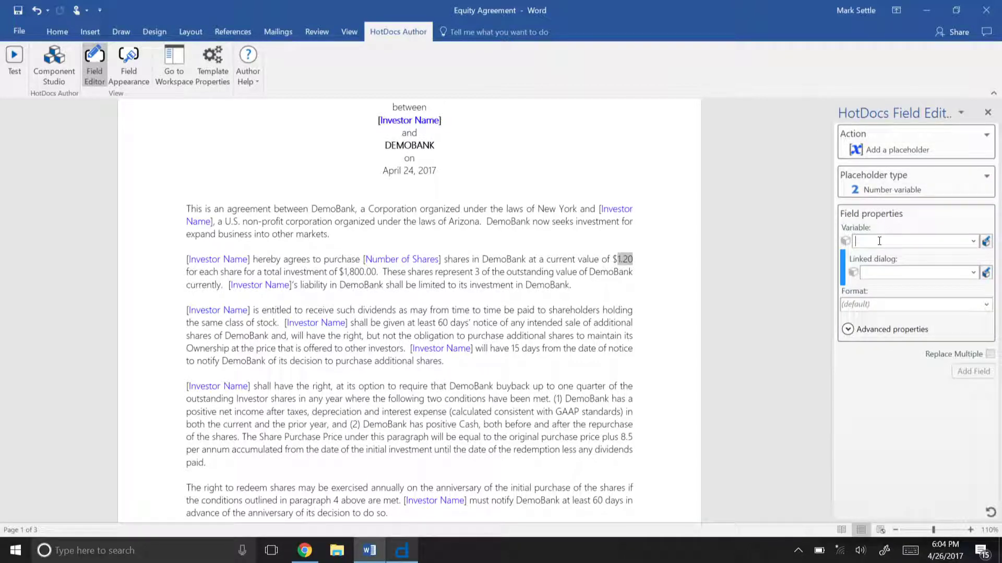
text(Share)
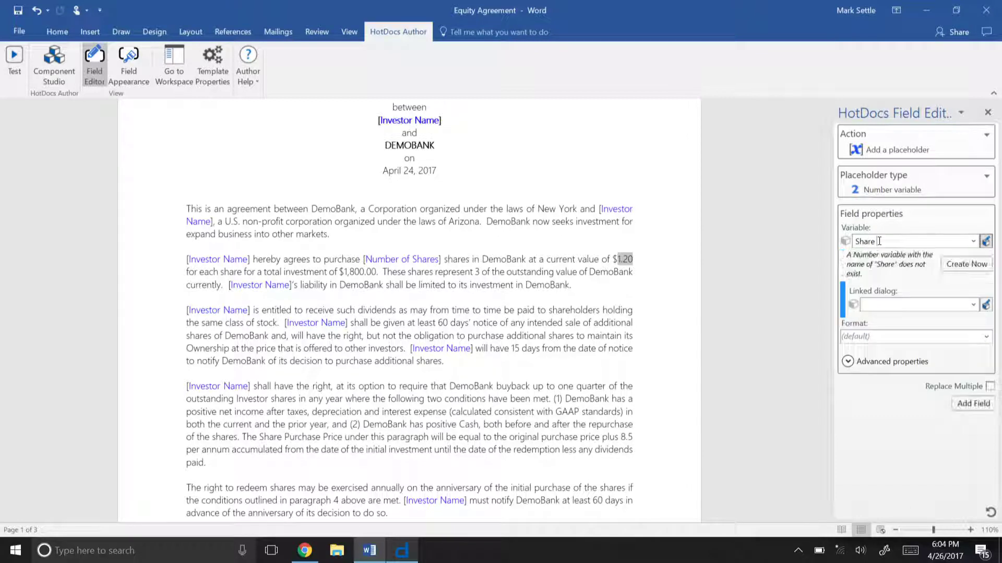
text( Value)
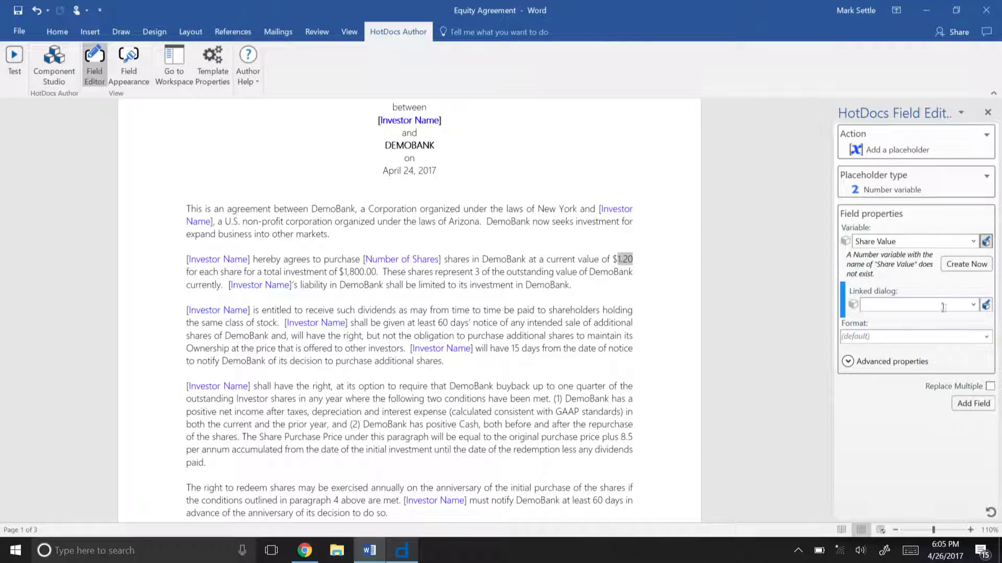
click(986, 337)
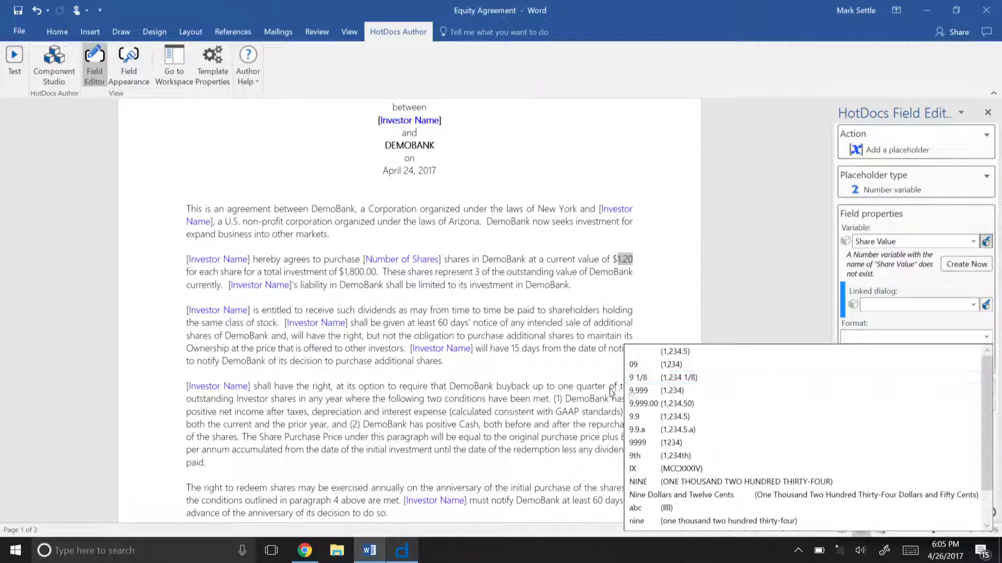
click(643, 404)
click(983, 410)
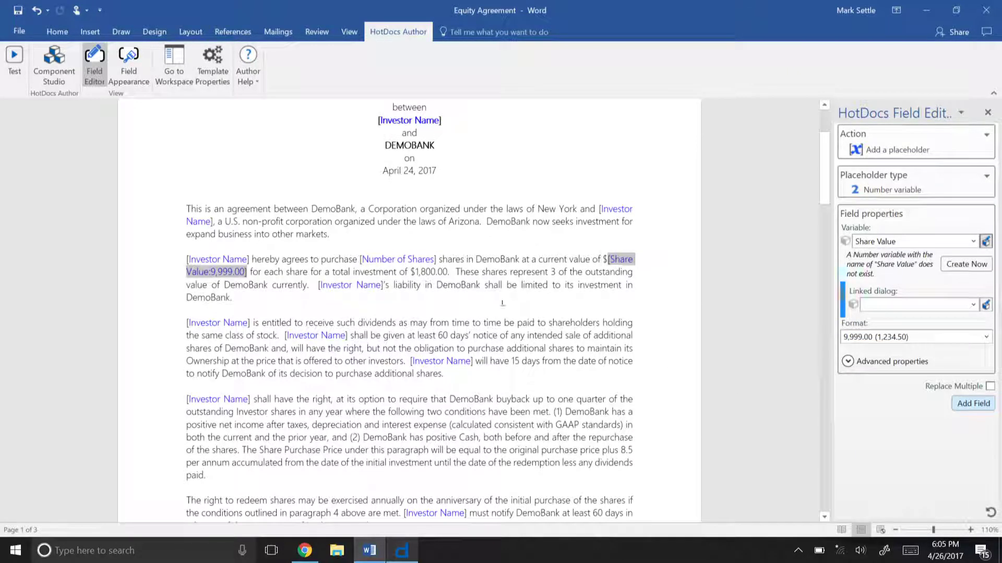
Step: For the total investment amount 1,800.00 in the purchase paragraph, create a computation placeholder component named Investment Total
double_click(420, 272)
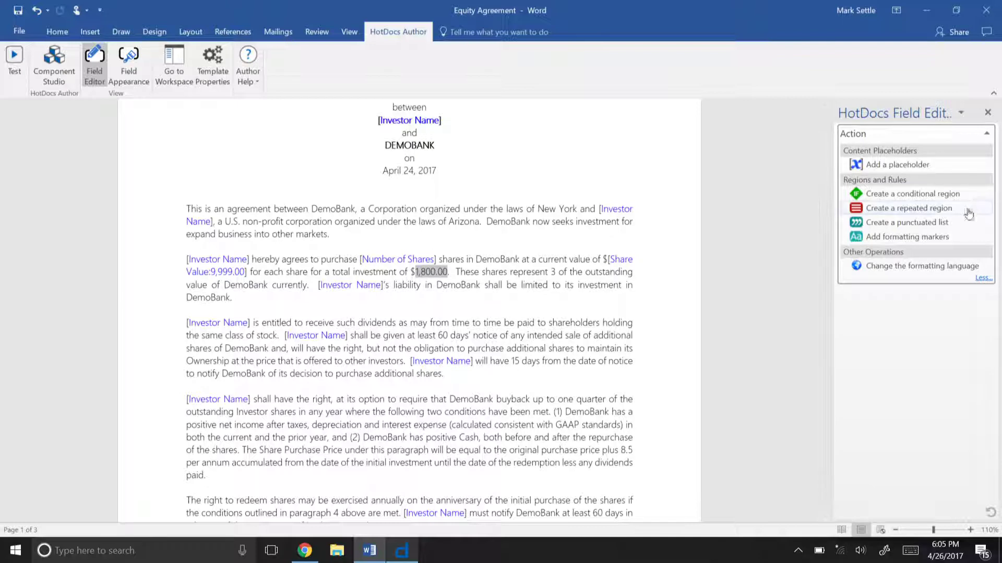
click(879, 164)
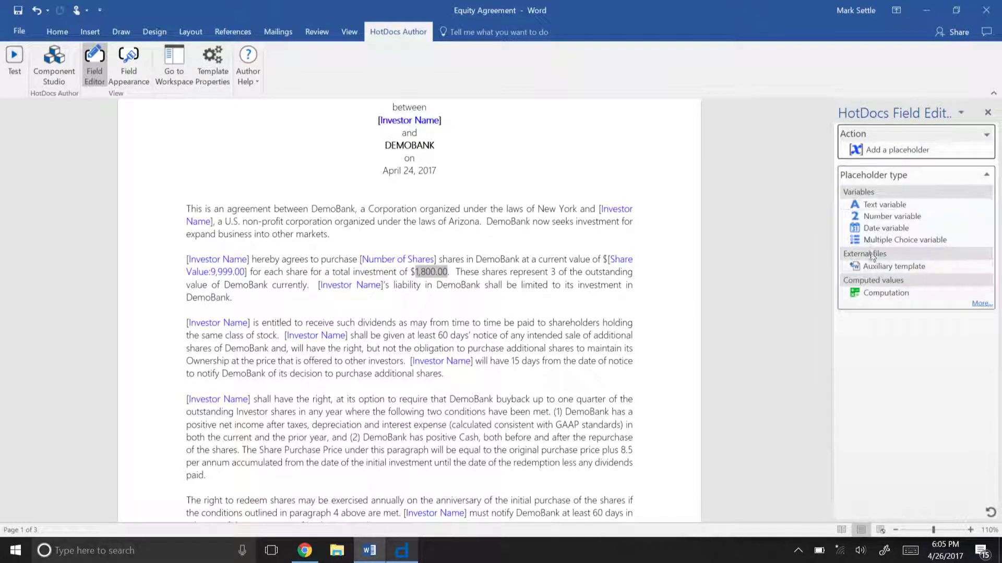
click(886, 292)
click(894, 242)
text(Investment To)
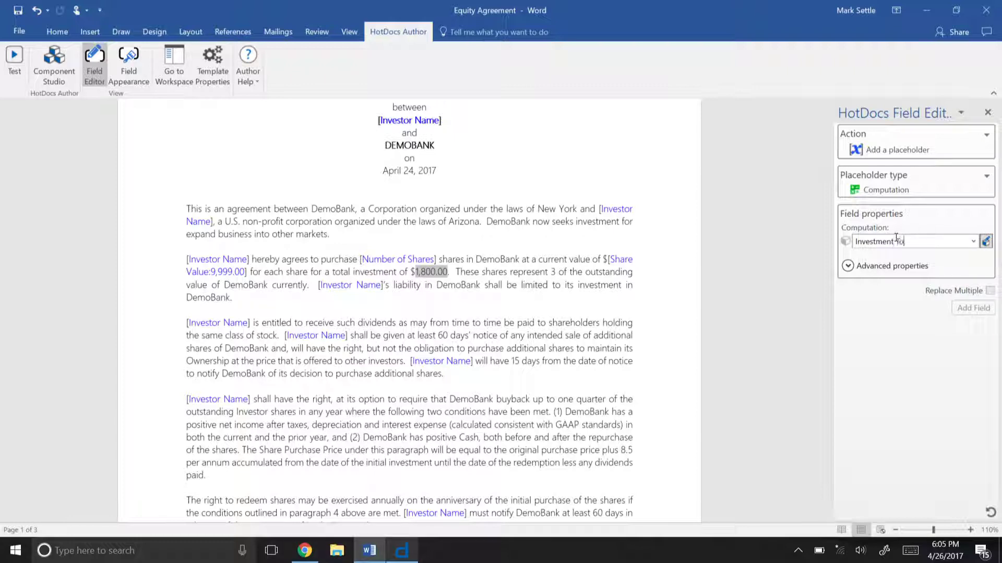
text(tla)
key(BackSpace)
key(BackSpace)
text(al)
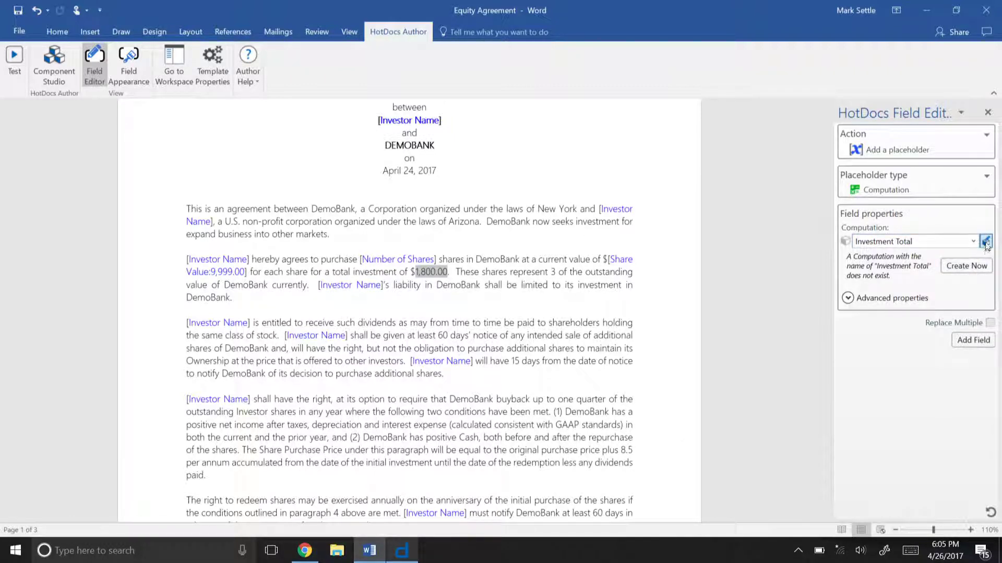
click(966, 265)
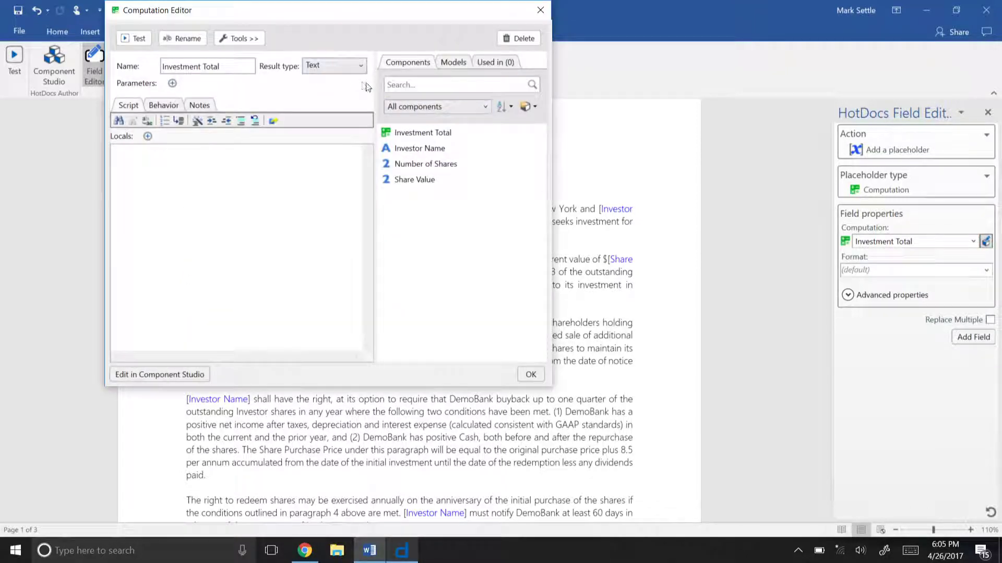
Step: Define Investment Total as a Number result with the script Number of Shares * Share Value, and insert it in place of 1,800.00
click(350, 70)
click(335, 94)
drag(426, 164, 314, 162)
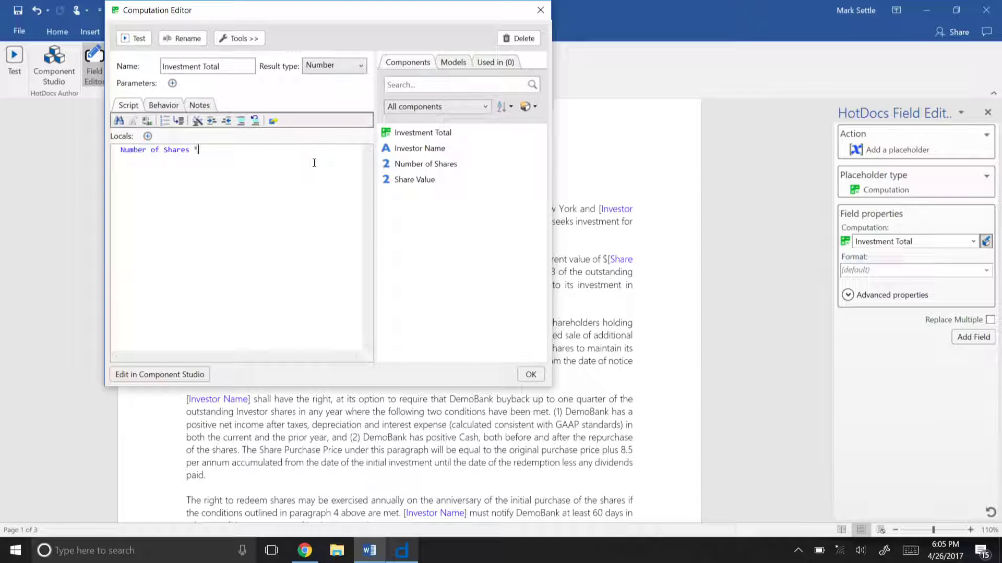
drag(443, 179, 273, 167)
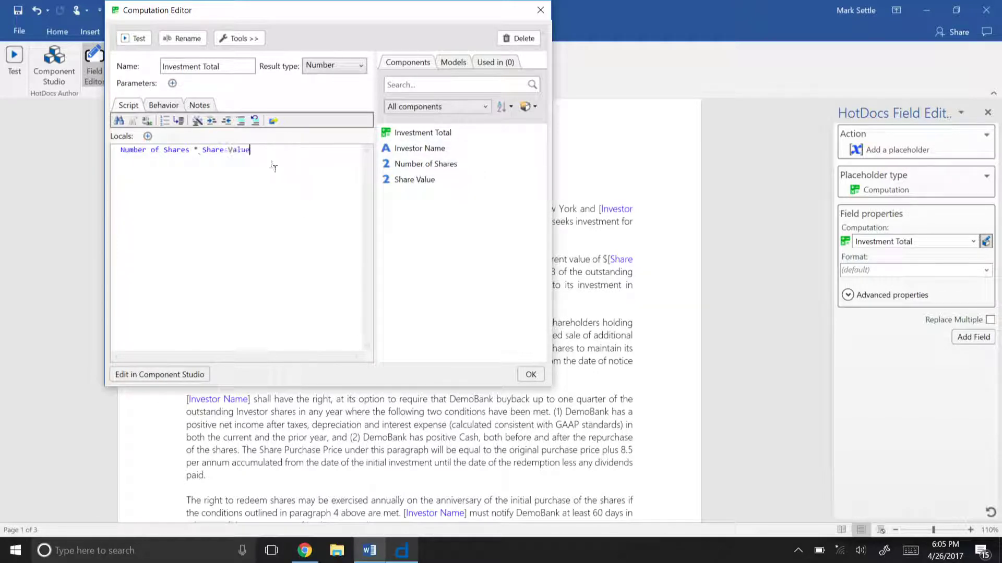
click(531, 374)
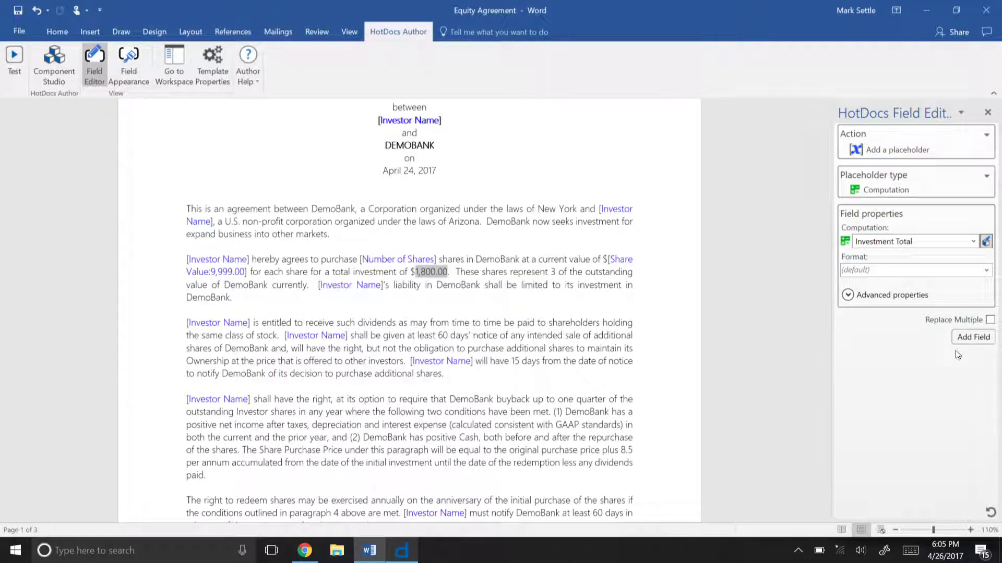
click(973, 337)
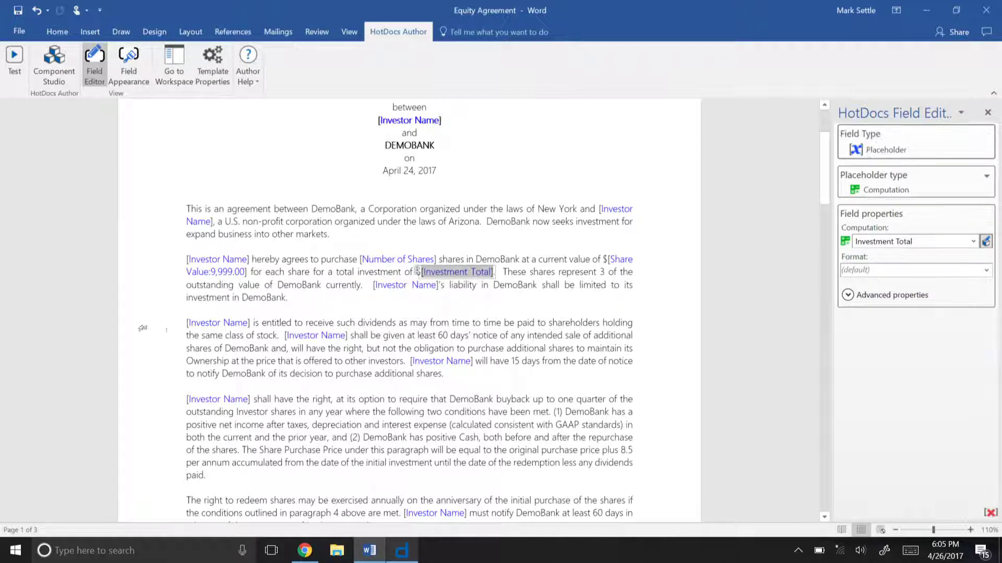
Step: Wrap the paragraph on dividend entitlement in a conditional region included when a True/False variable named Investment Dividend is TRUE
click(181, 310)
click(183, 322)
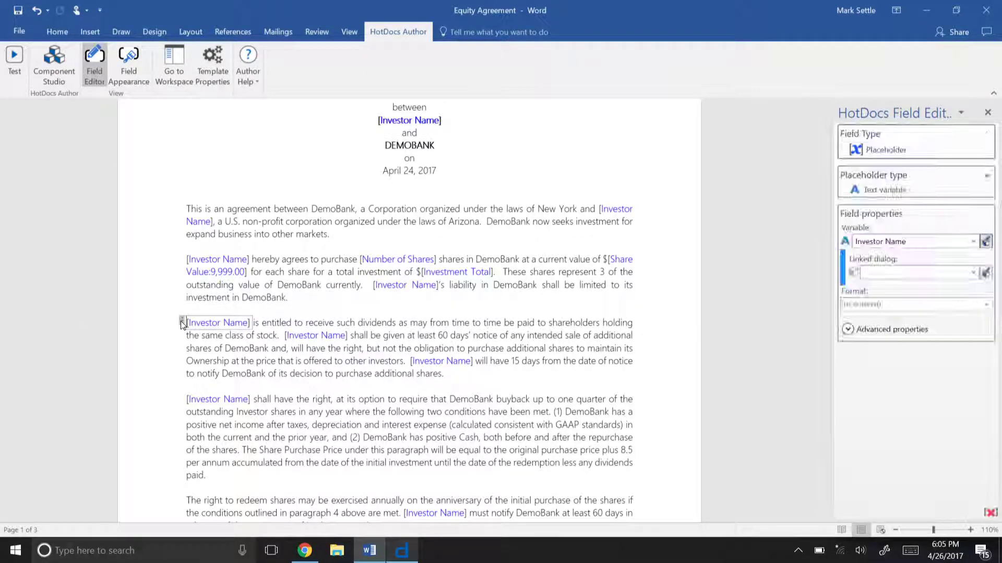
click(180, 335)
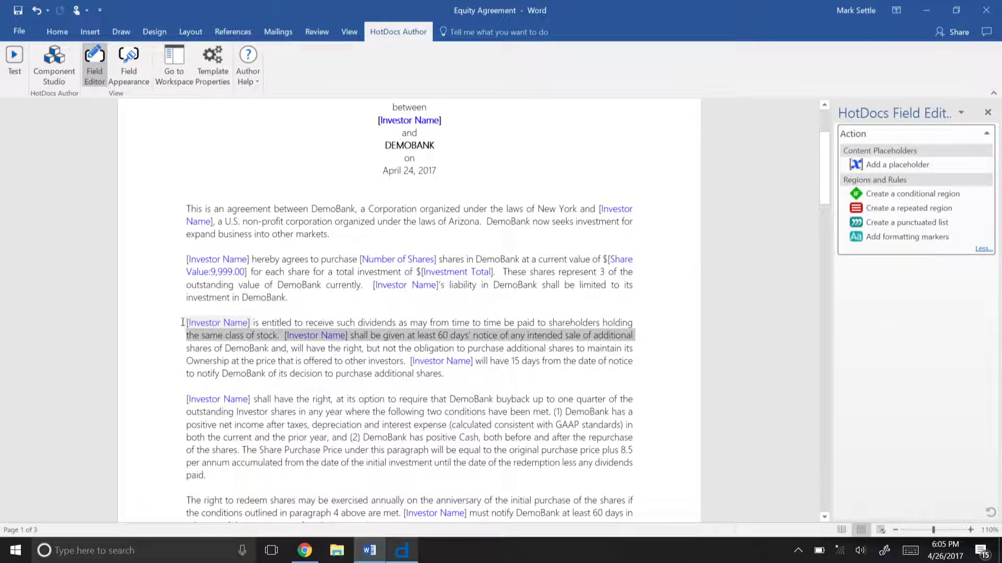
drag(185, 320, 204, 385)
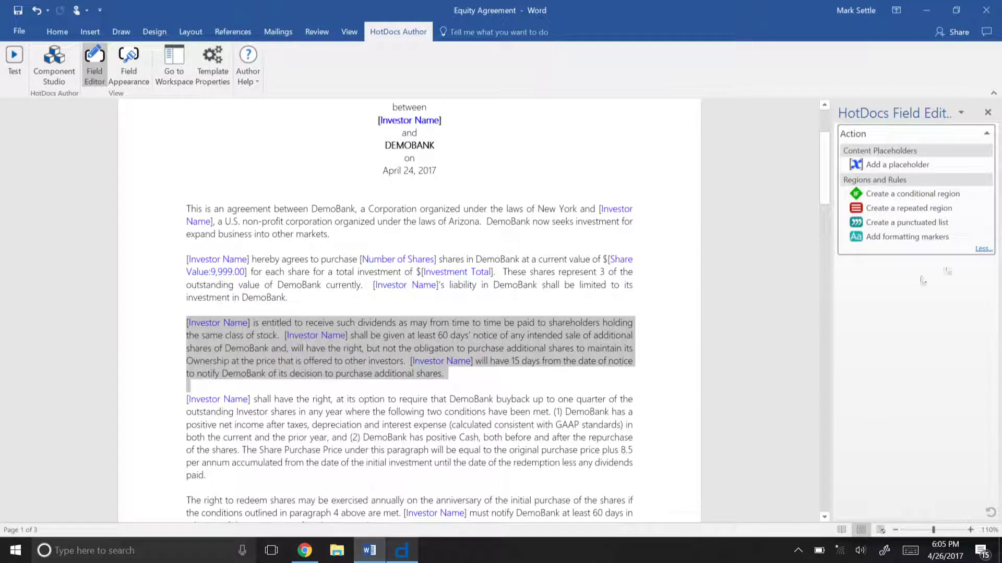
click(889, 195)
click(863, 206)
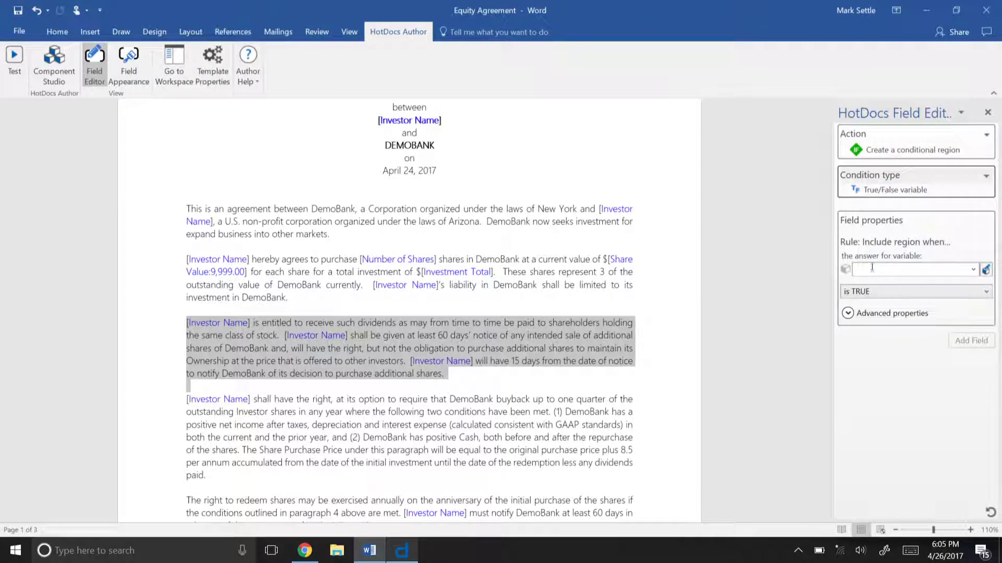
click(872, 268)
text(Investment dividend)
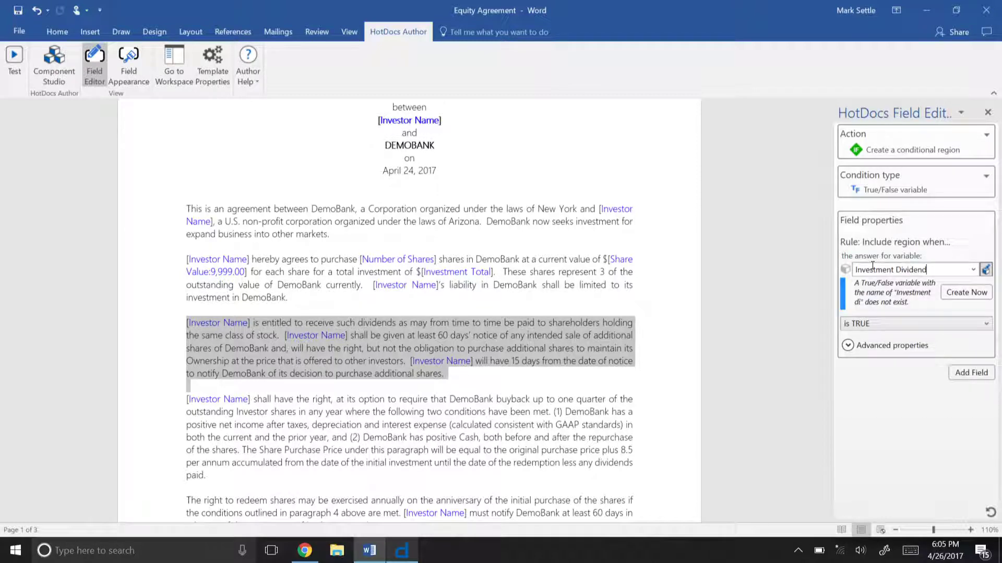
click(972, 373)
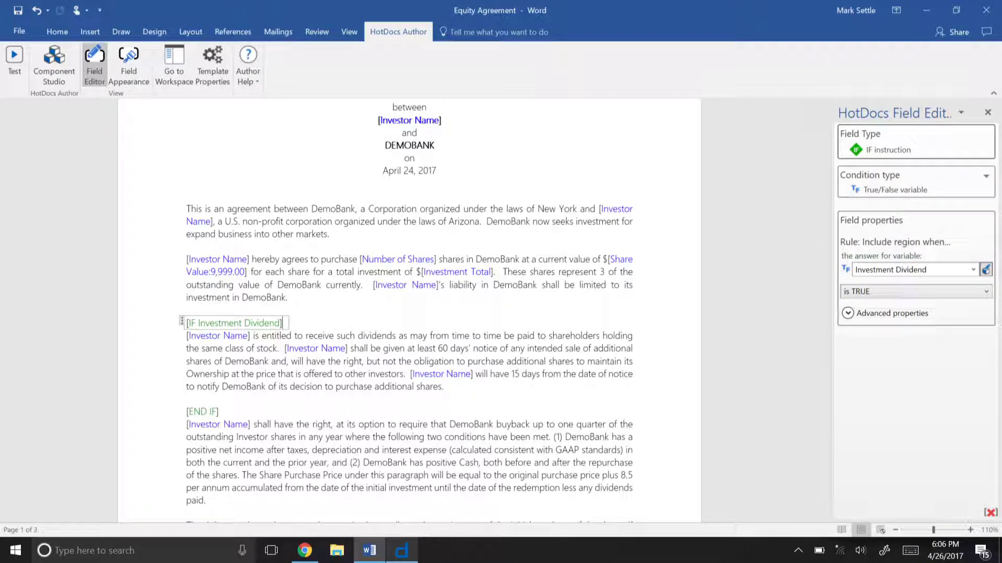
Step: Switch to HotDocs Hub in Chrome and relaunch the Equity Agreement interview from the Widget PLC work item
click(304, 551)
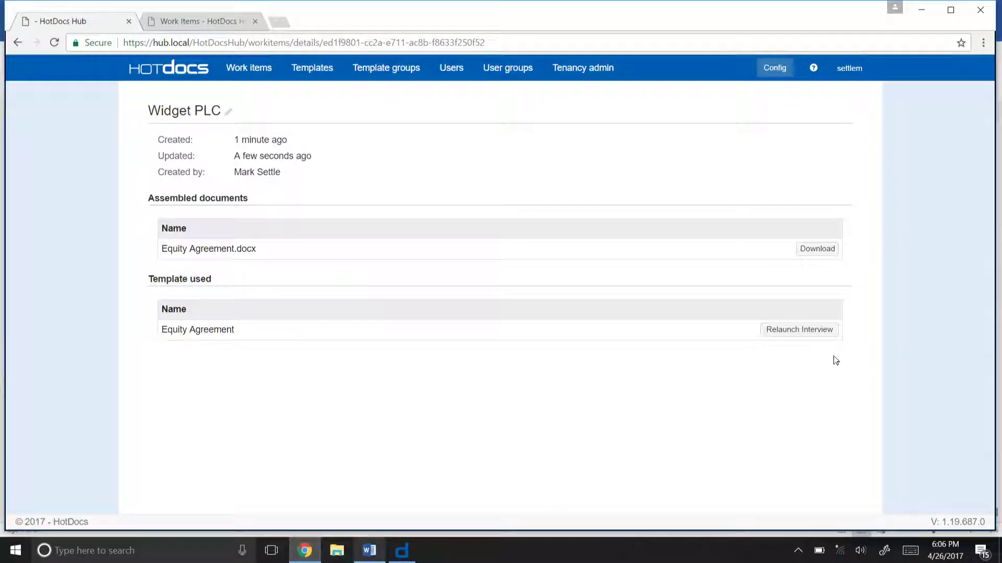
click(813, 340)
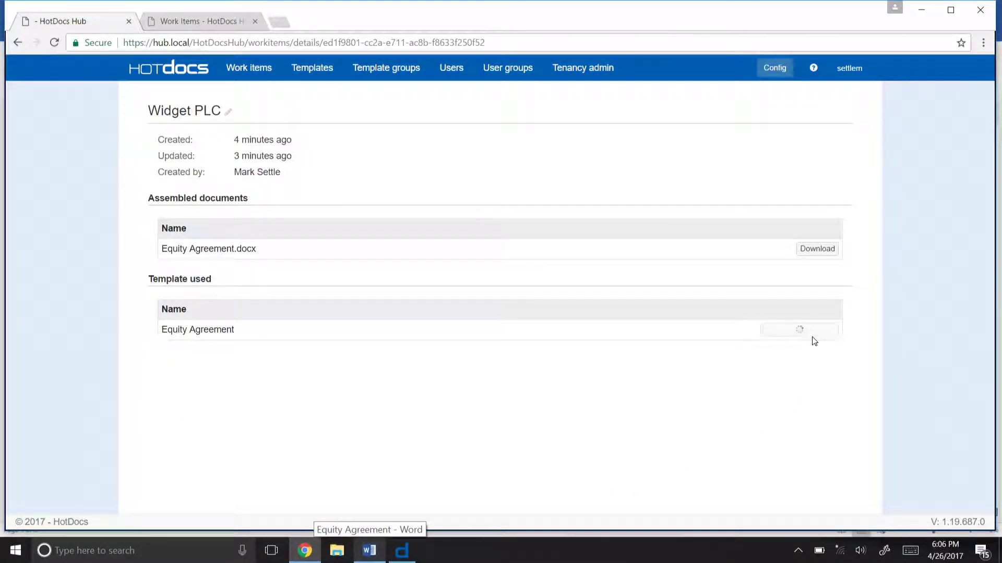